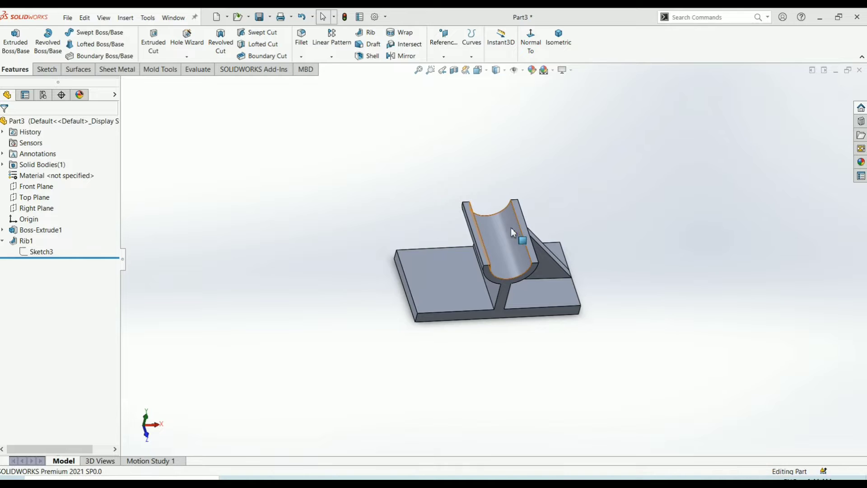
Step: Start a sketch on the base plate's top face and draw a circle on its left side
mouse_move(510, 228)
middle_down()
mouse_move(511, 312)
mouse_move(488, 261)
mouse_move(475, 275)
mouse_move(490, 279)
middle_up()
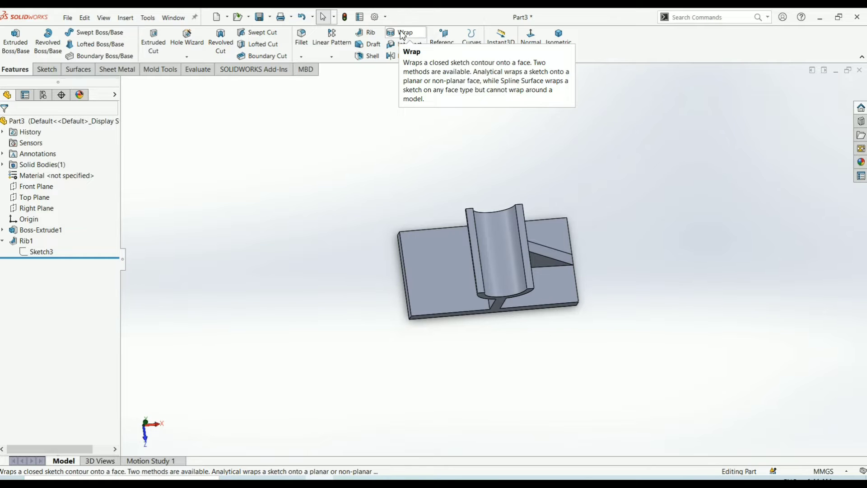
click(443, 265)
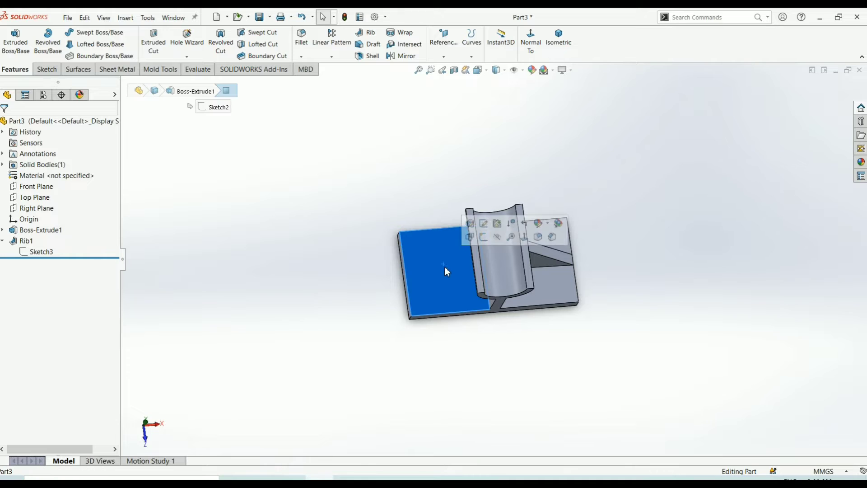
click(484, 237)
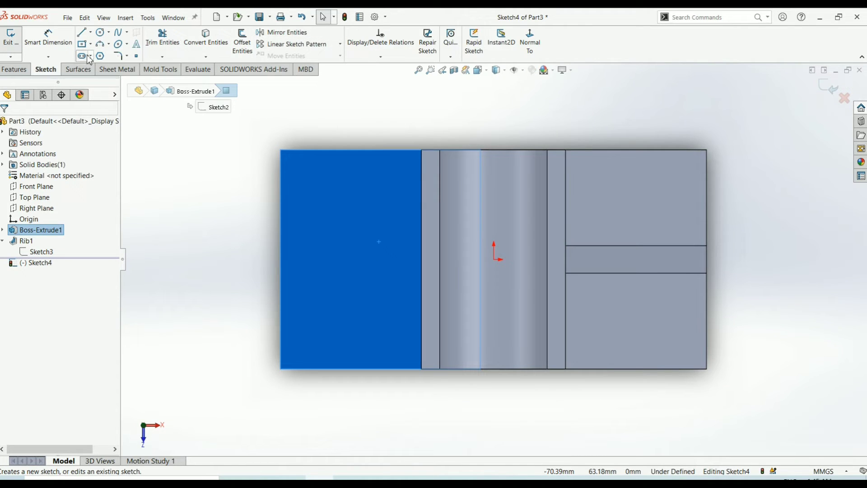
click(103, 36)
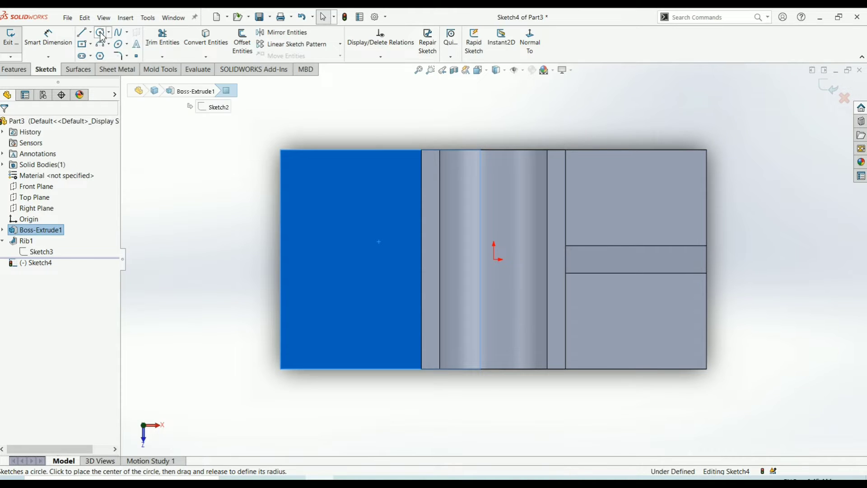
click(345, 259)
click(368, 295)
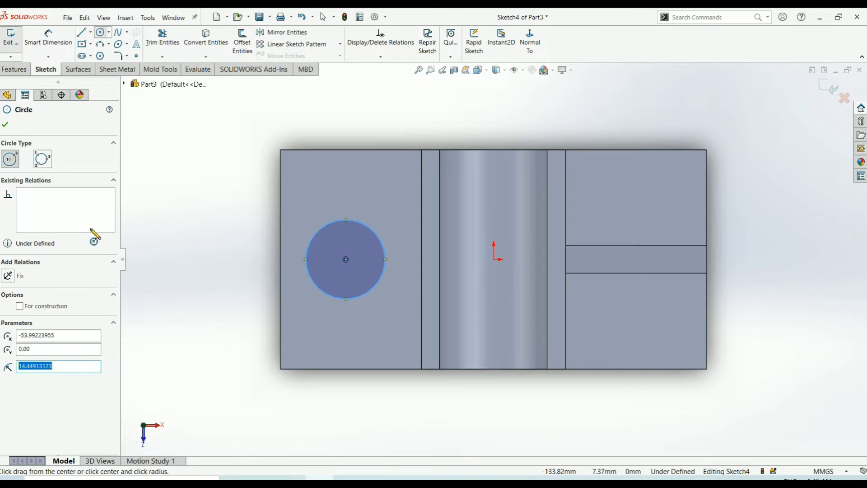
Step: Finish the circle and exit the sketch, saving it as Sketch4
click(6, 124)
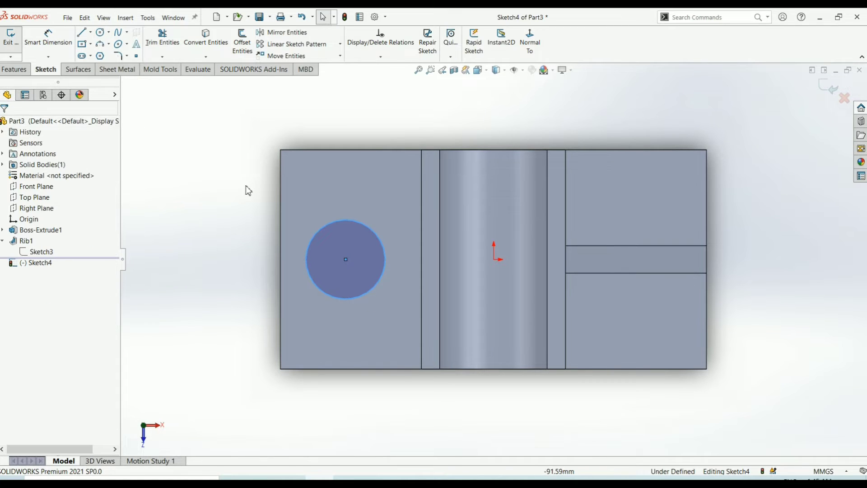
click(14, 68)
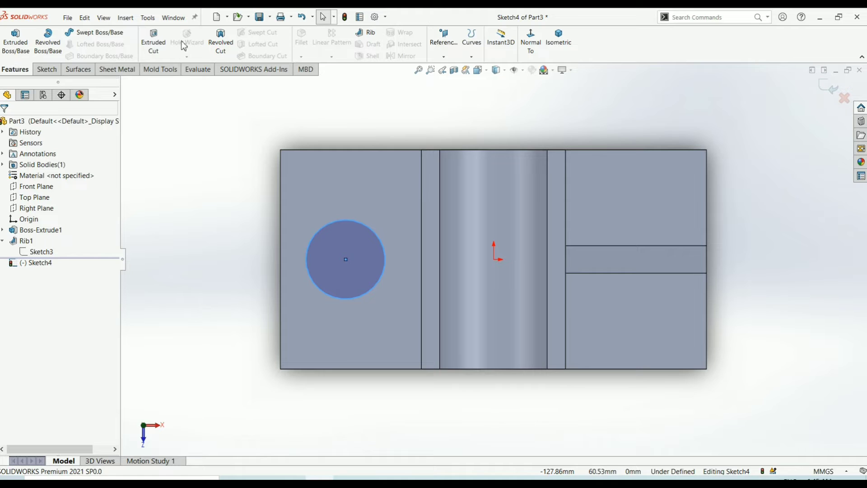
click(47, 69)
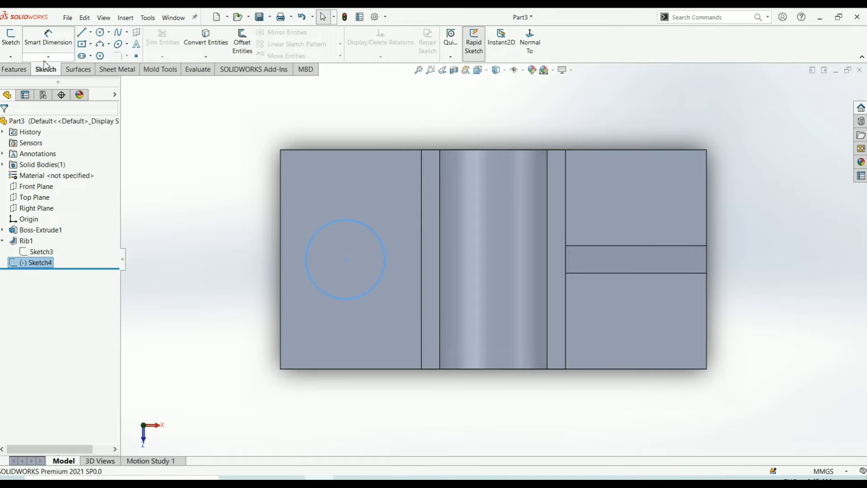
click(15, 69)
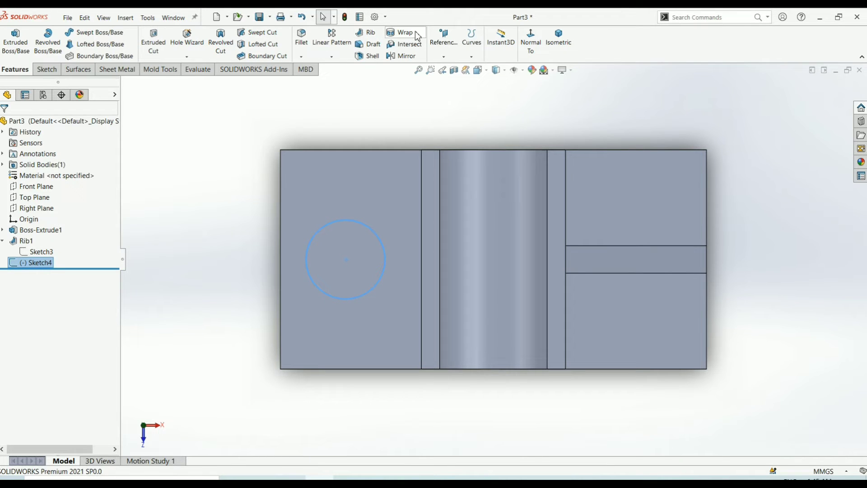
Step: Wrap Sketch4 onto the plate's top face as an Emboss with 5 mm thickness
click(405, 33)
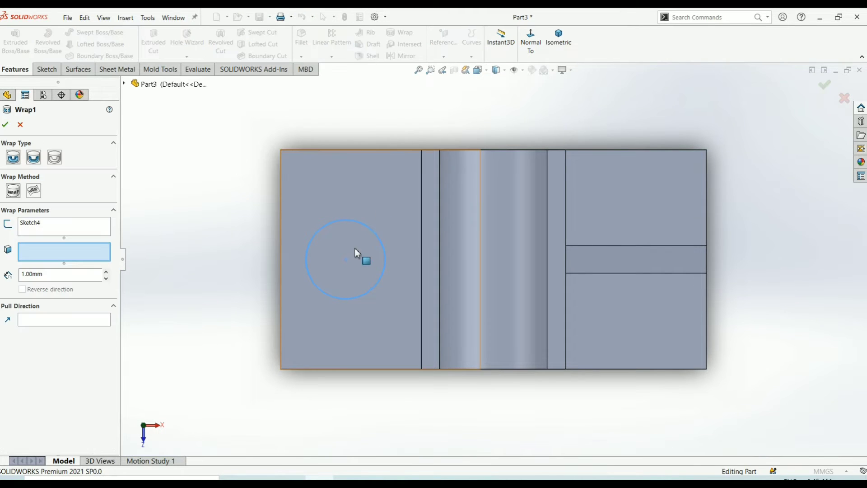
mouse_move(401, 221)
middle_down()
mouse_move(402, 170)
mouse_move(422, 116)
mouse_move(410, 88)
mouse_move(426, 223)
mouse_move(408, 207)
middle_up()
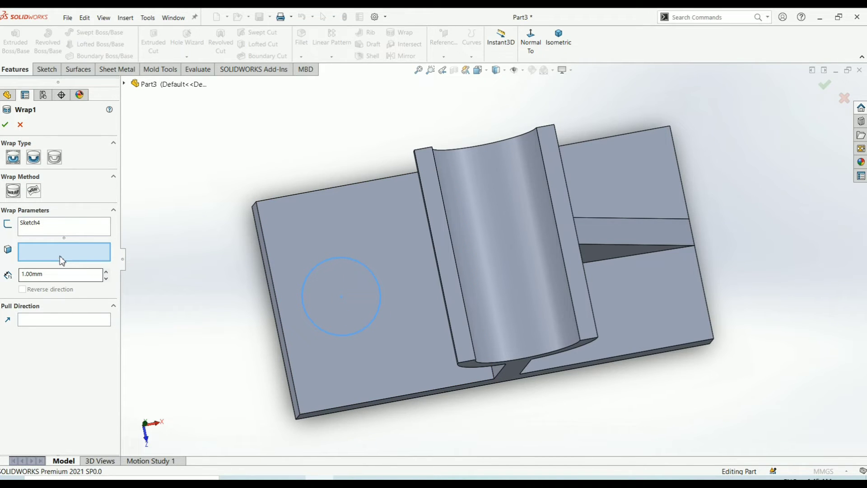
click(308, 230)
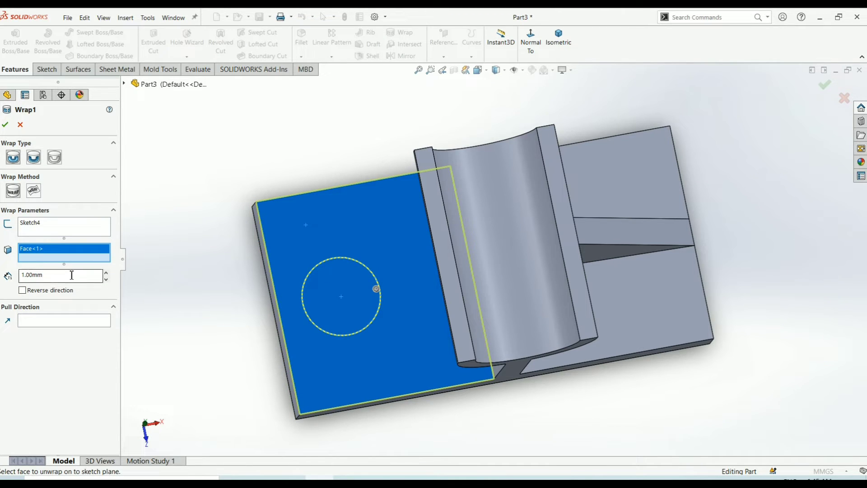
click(91, 279)
key(ctrl+a)
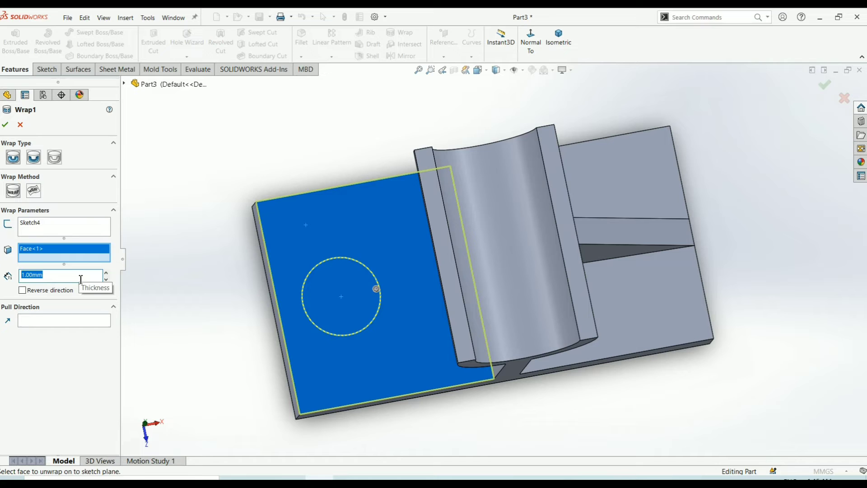
text(5)
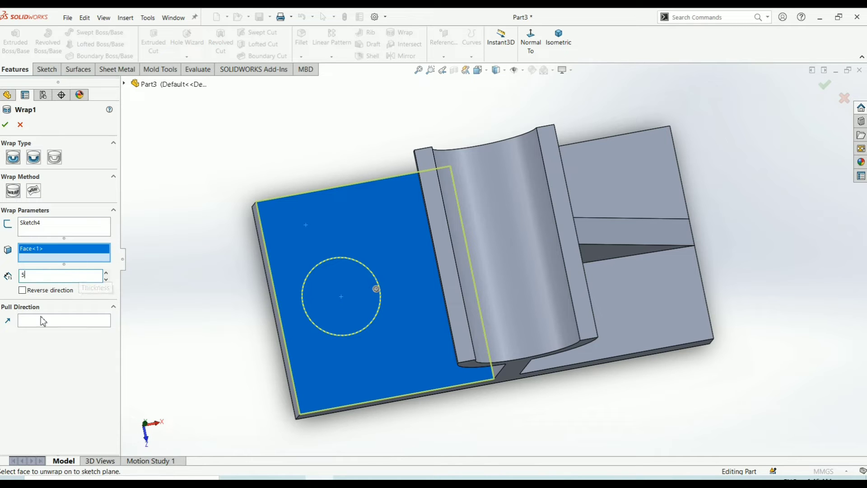
key(Return)
middle_drag(266, 371, 170, 207)
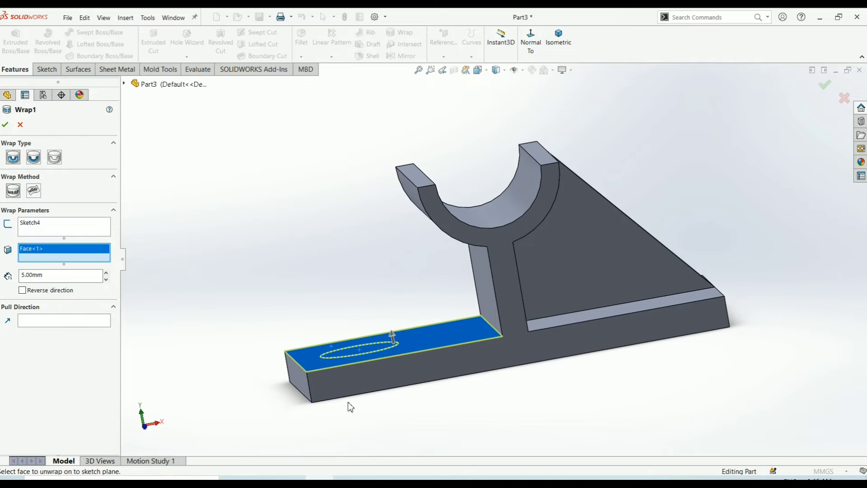
click(6, 125)
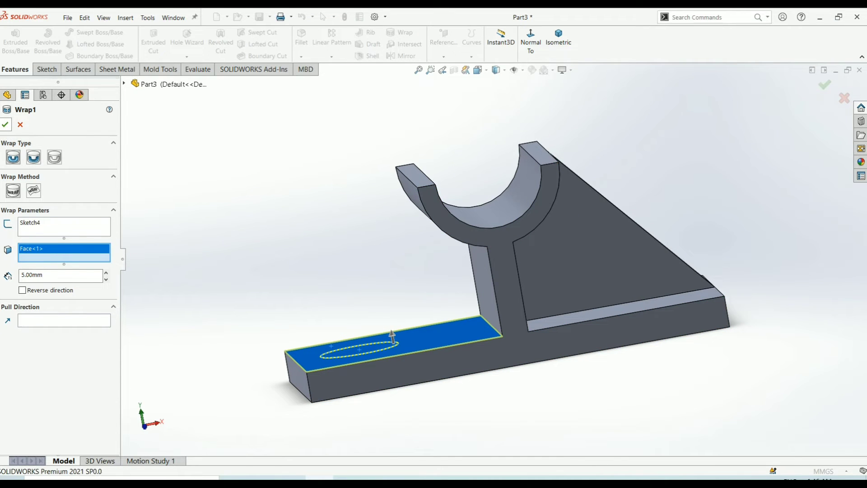
Step: Re-edit Wrap1 and accept it reversed, leaving a raised 5 mm circular boss
middle_drag(428, 353, 348, 300)
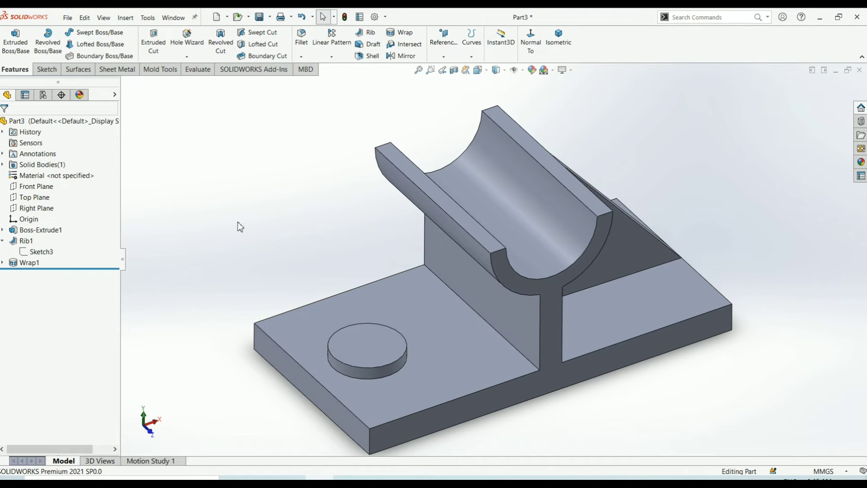
click(15, 264)
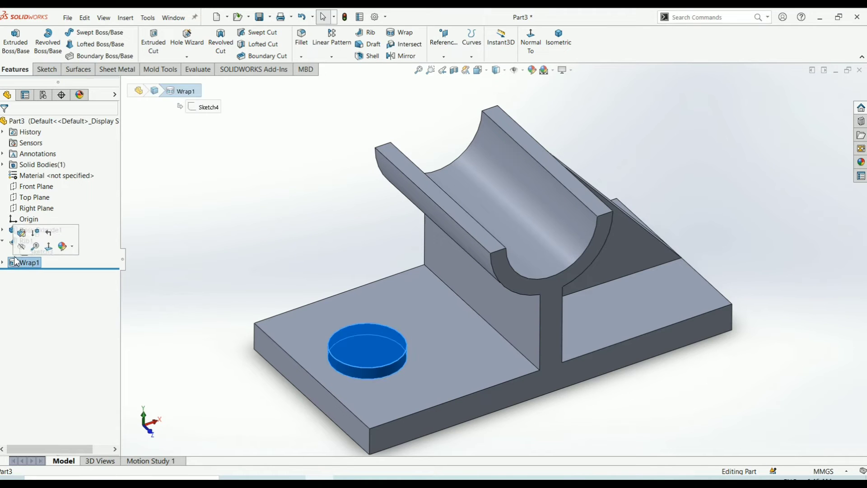
click(21, 233)
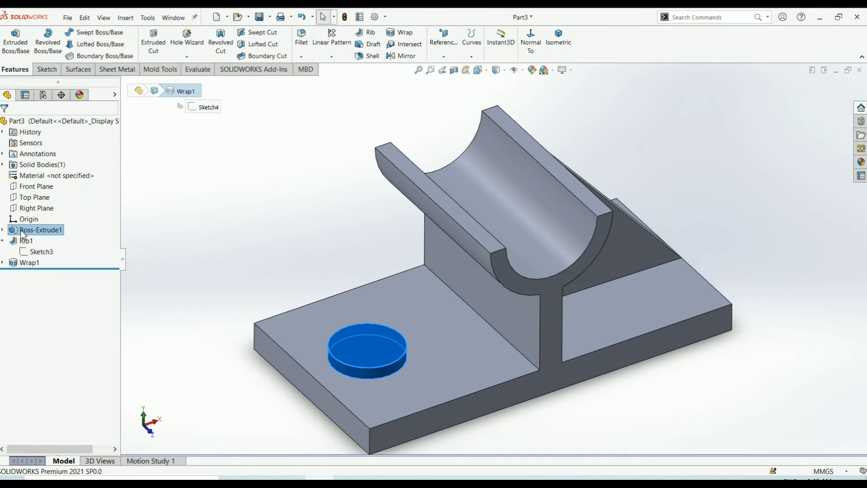
middle_drag(205, 207, 171, 267)
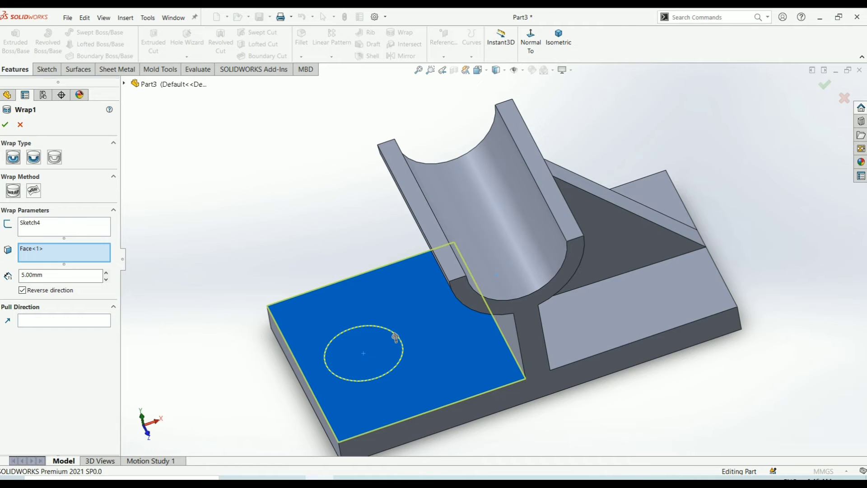
click(5, 126)
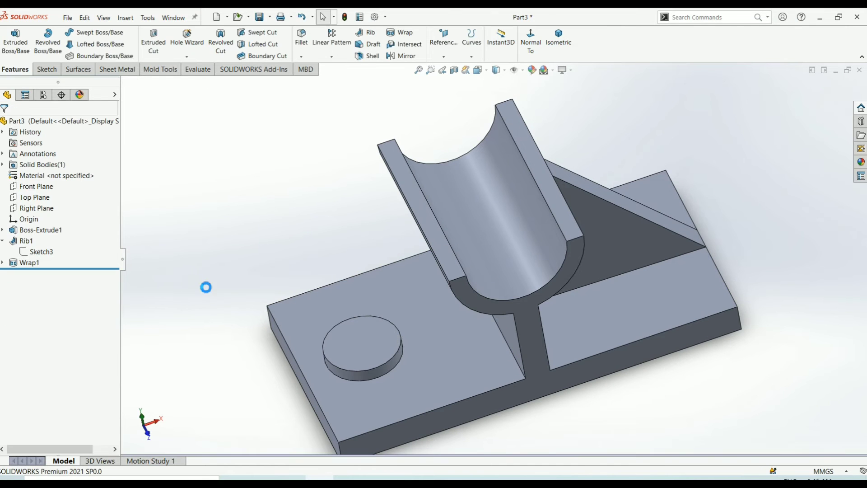
mouse_move(252, 318)
middle_down()
mouse_move(234, 215)
mouse_move(244, 289)
middle_up()
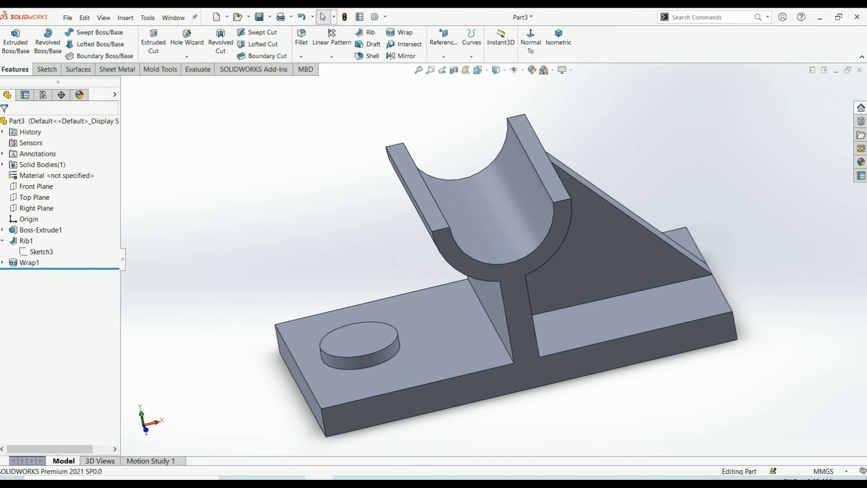
Step: Change Wrap1 to Deboss with reverse direction off, cutting a 5 mm circular recess
click(27, 262)
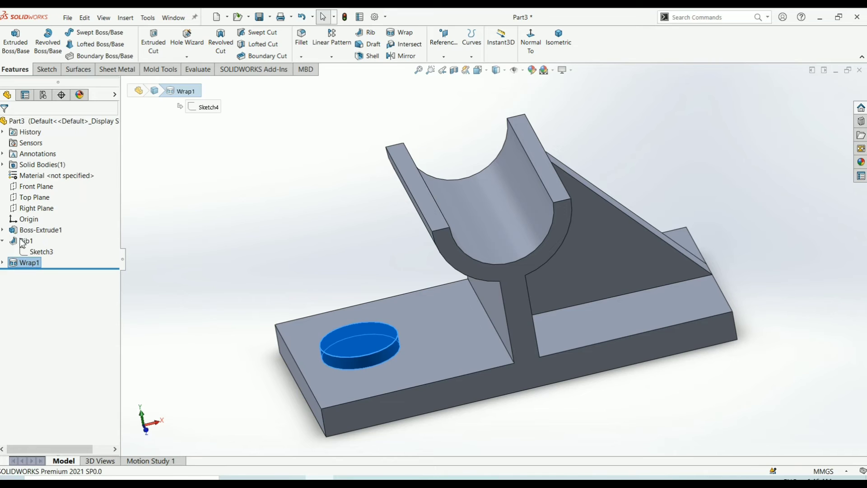
click(38, 230)
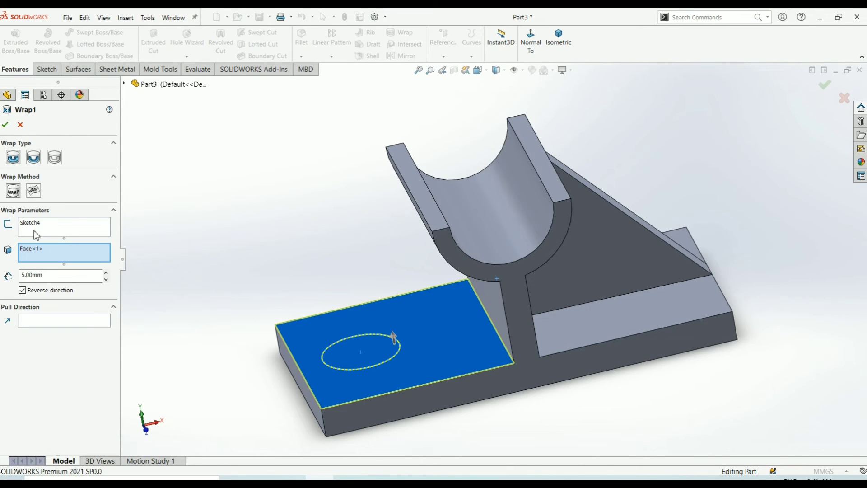
click(22, 290)
click(35, 158)
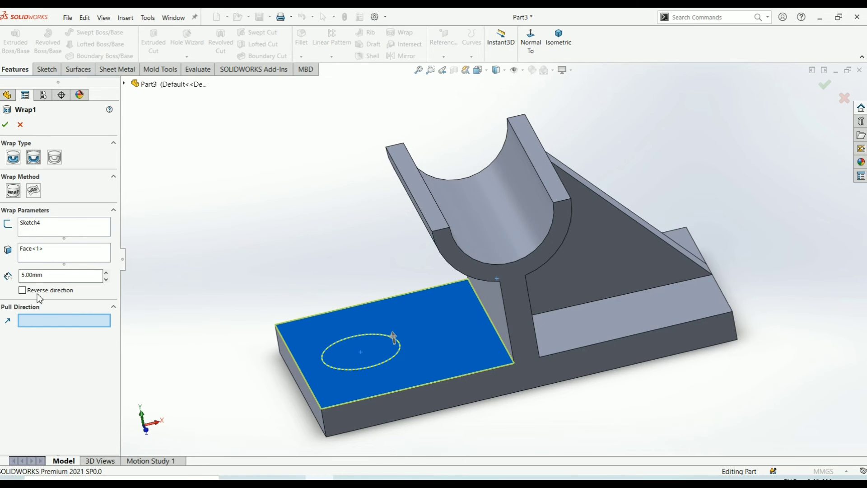
click(5, 124)
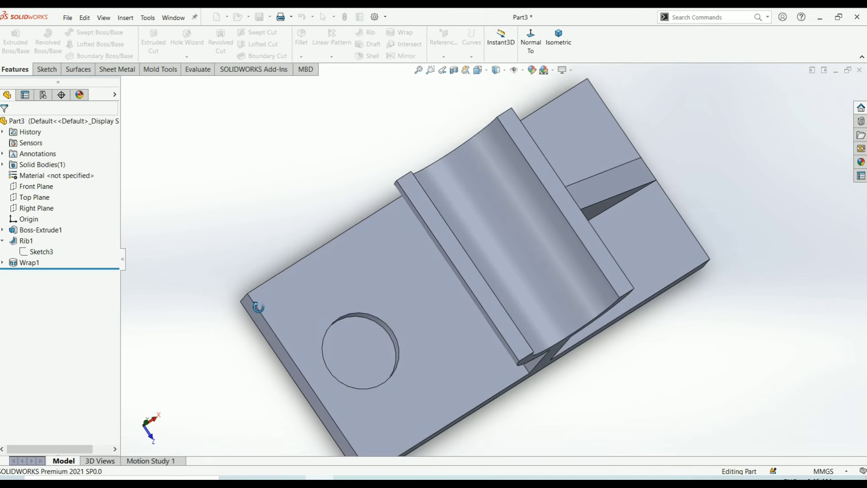
middle_drag(226, 206, 370, 355)
key(f)
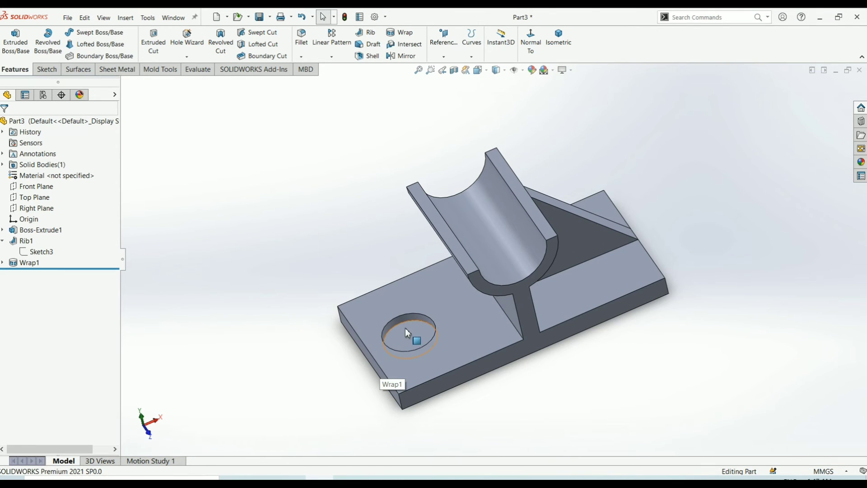
Step: Switch Wrap1 to the Scribe type, marking only the circle's outline with no depth
click(28, 263)
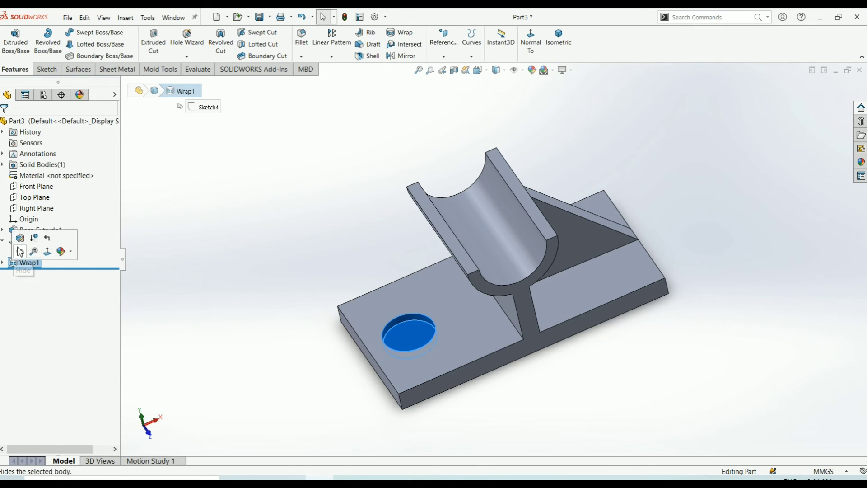
click(20, 238)
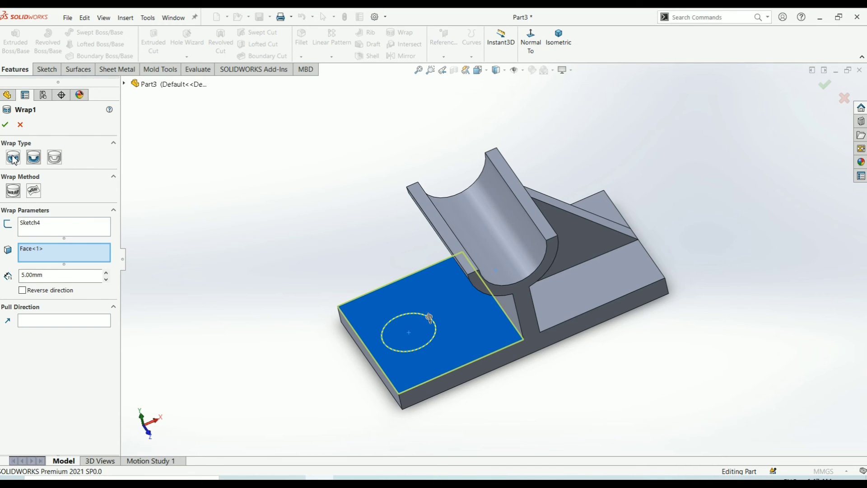
click(55, 162)
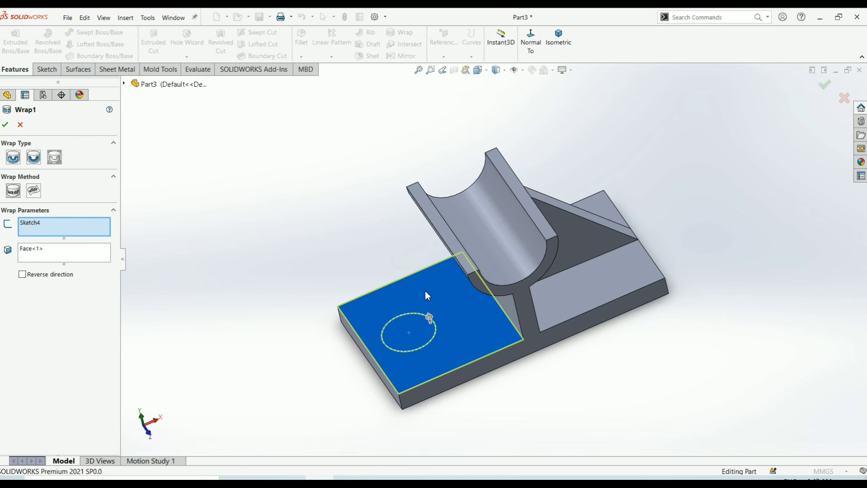
click(5, 128)
middle_drag(429, 310, 442, 338)
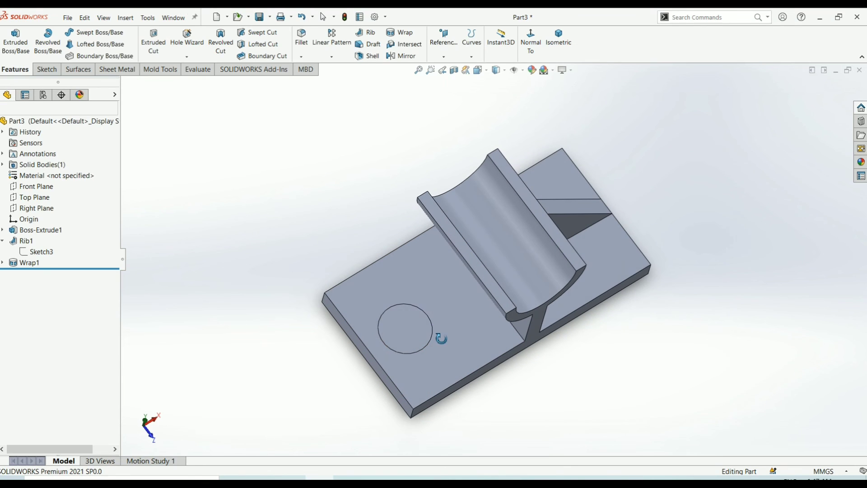
click(401, 329)
click(384, 285)
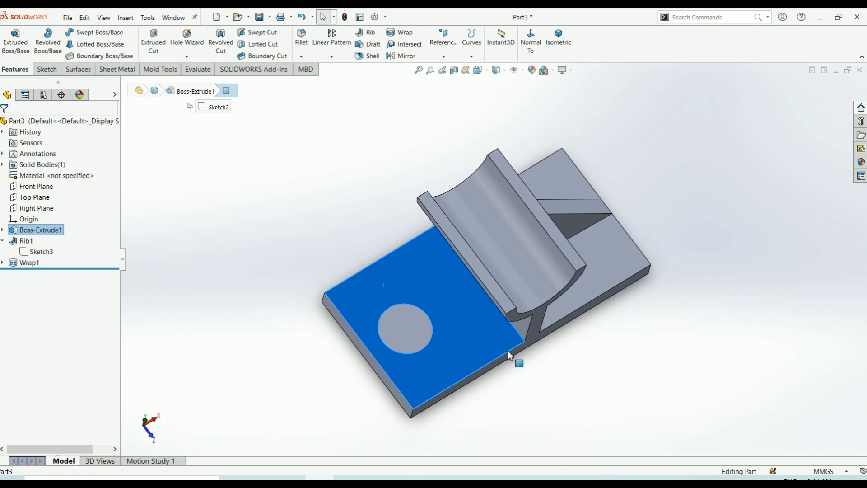
click(392, 327)
click(379, 287)
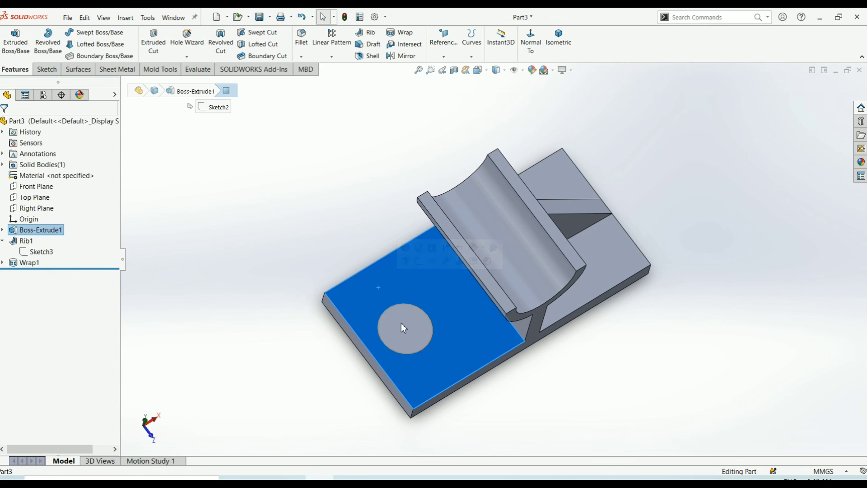
click(403, 326)
click(404, 323)
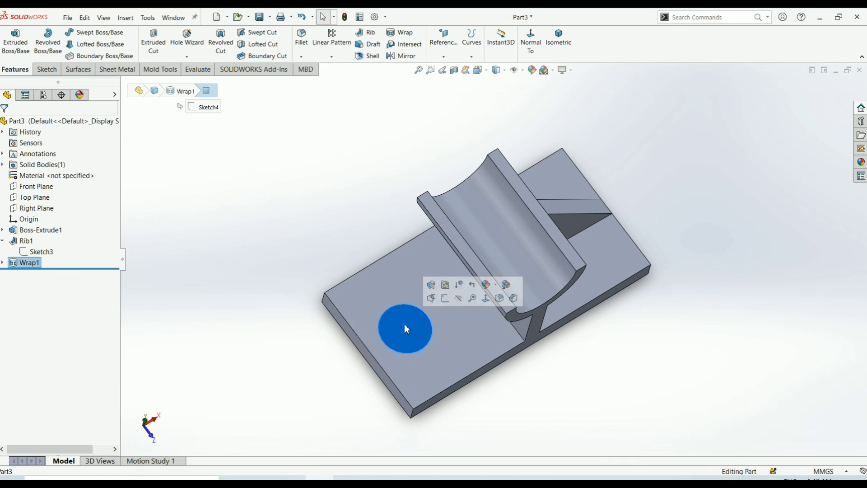